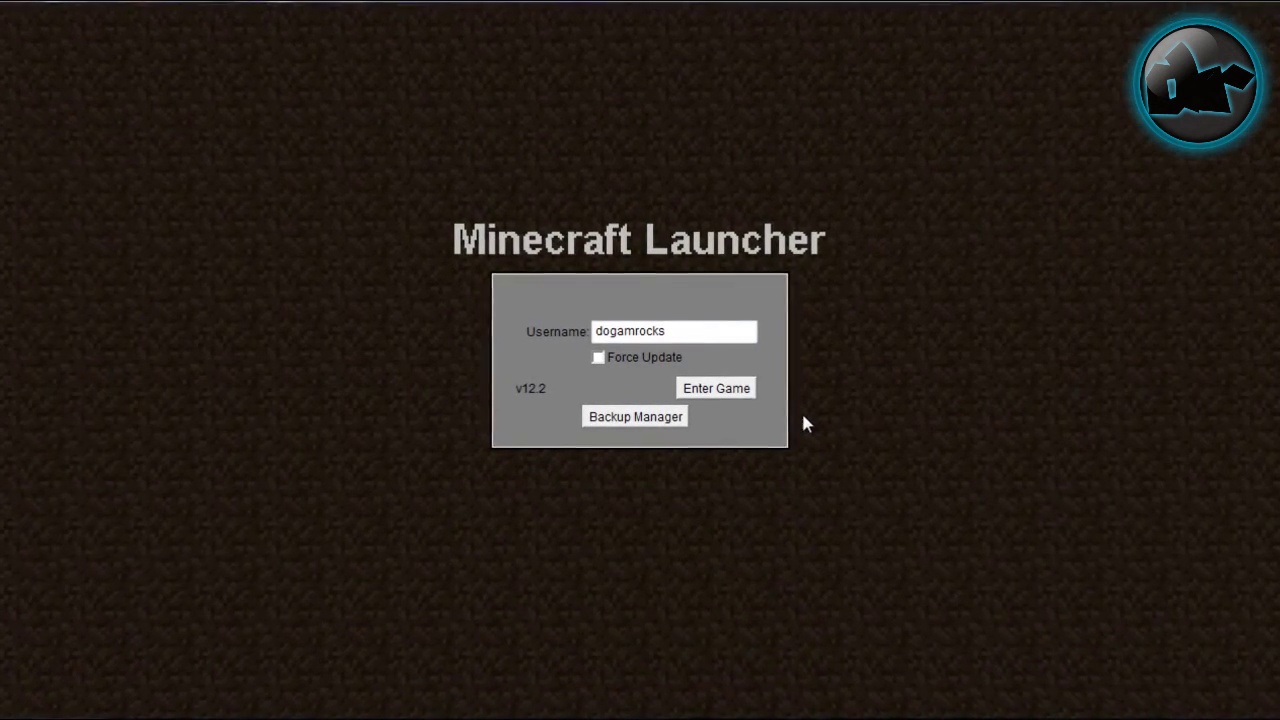
Step: Open Windows Task Manager and go to the process that belongs to the running Minecraft Launcher
{"action": "key", "text": "ctrl+shift+Escape"}
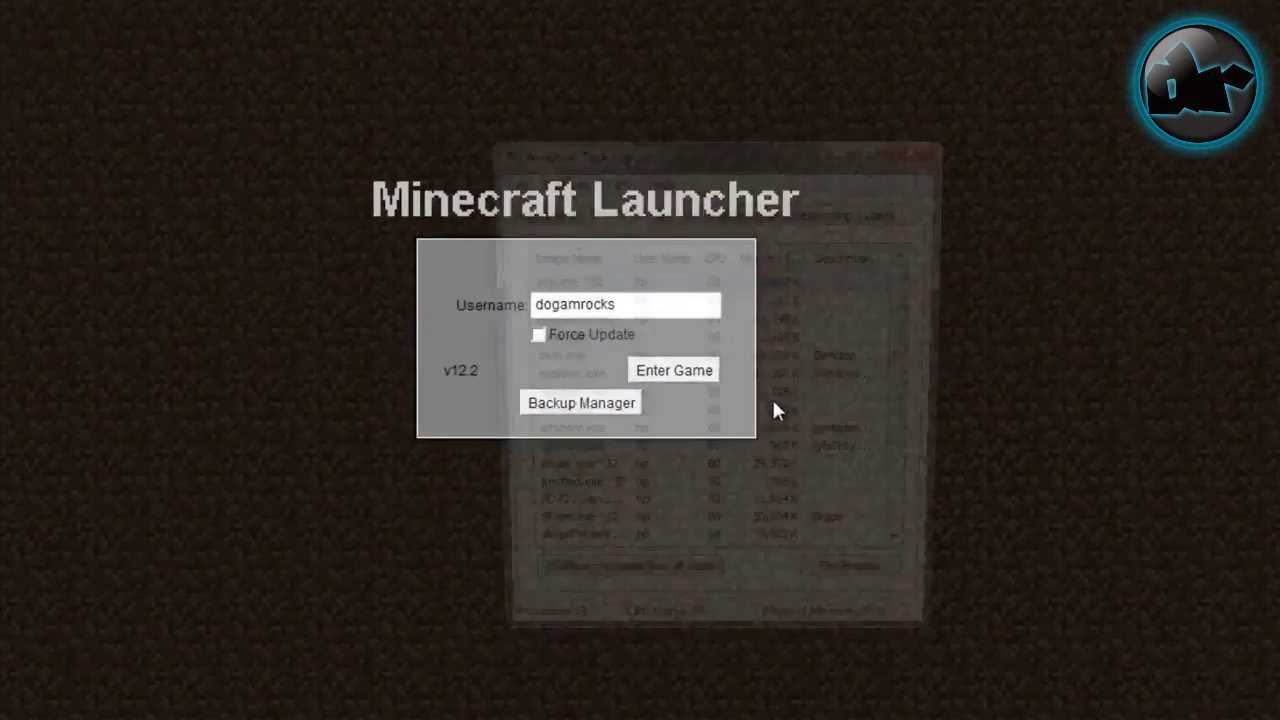
{"action": "left_click", "coordinate": [377, 110]}
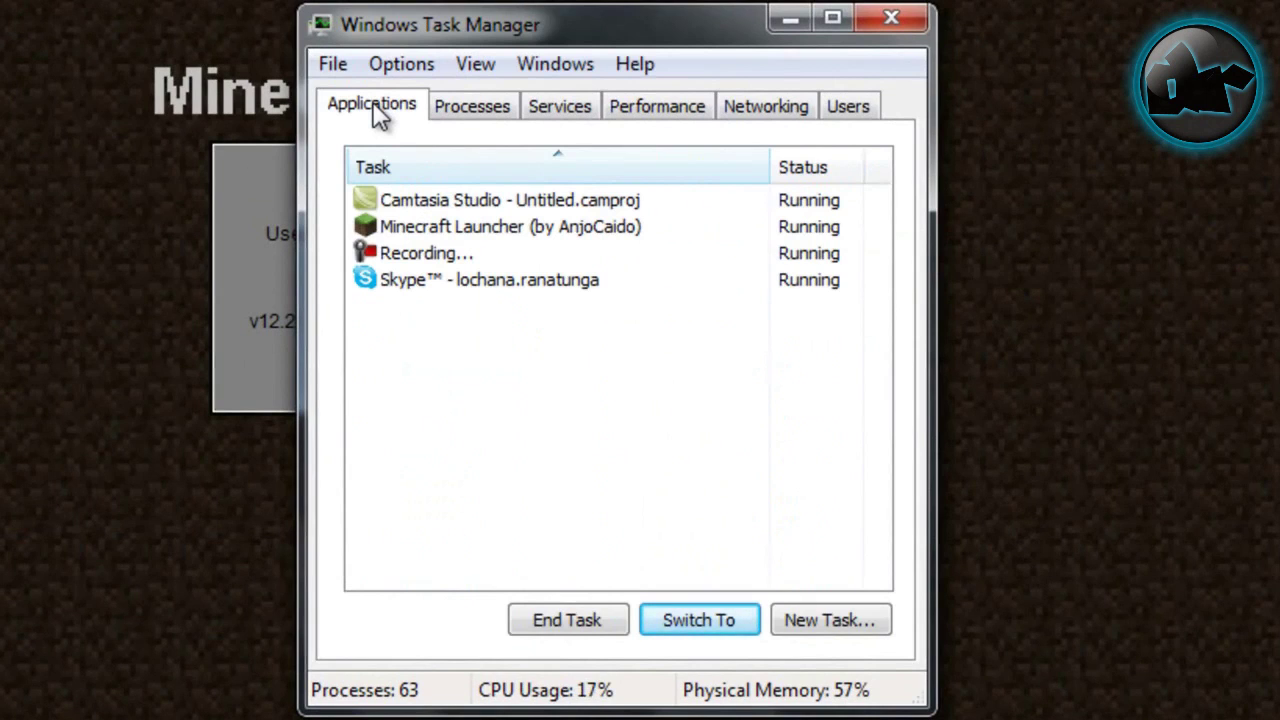
{"action": "right_click", "coordinate": [400, 224]}
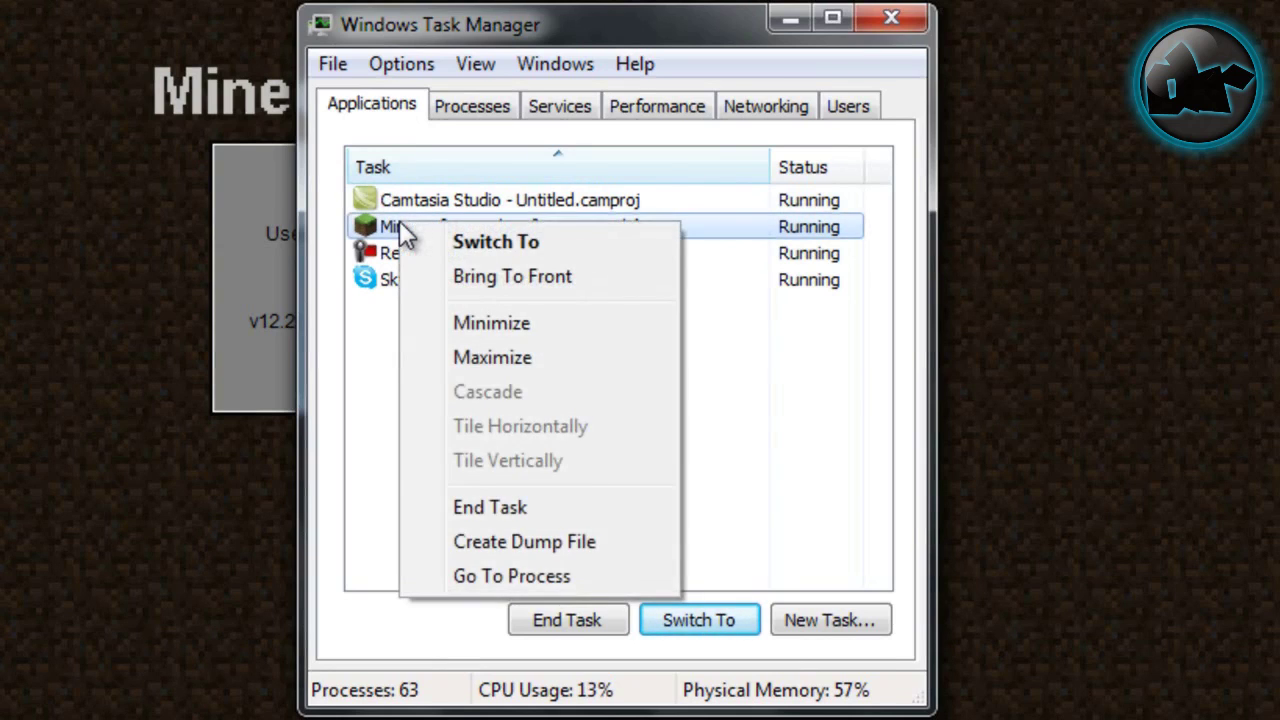
{"action": "left_click", "coordinate": [469, 577]}
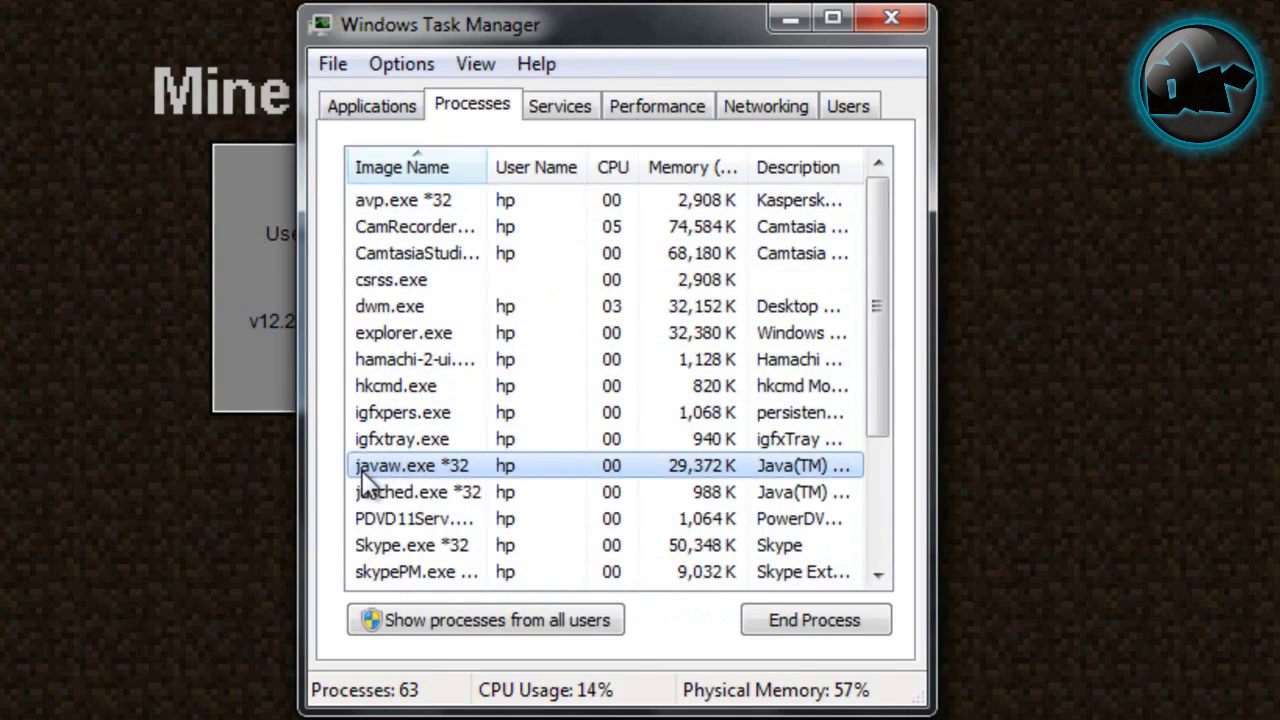
Step: Set the priority of the javaw.exe *32 process to High, confirm the change, and minimize Task Manager
{"action": "right_click", "coordinate": [430, 468]}
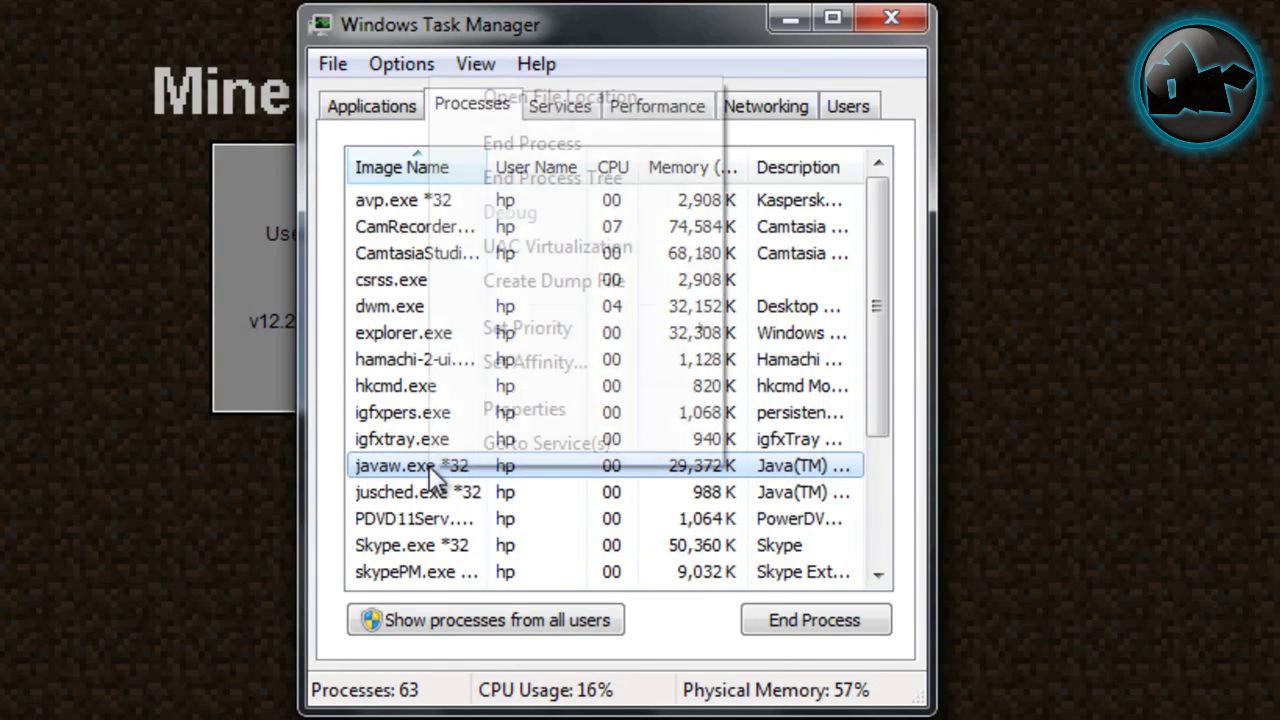
{"action": "mouse_move", "coordinate": [643, 334]}
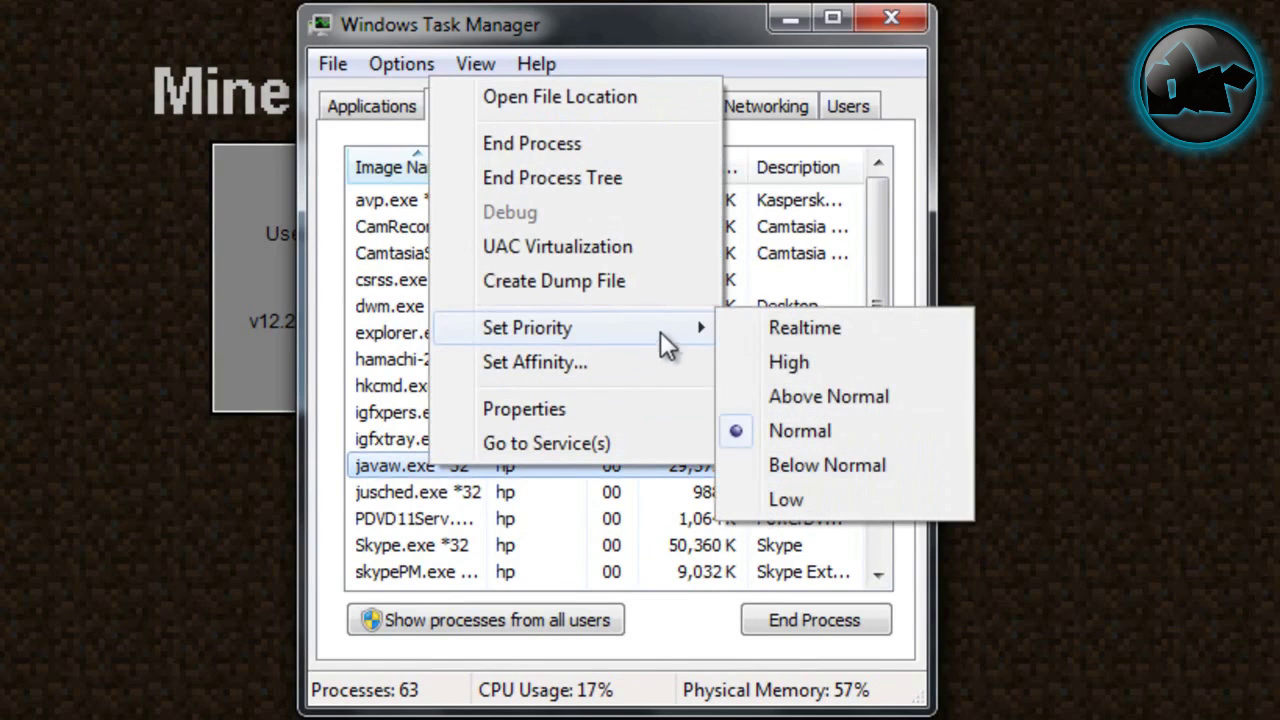
{"action": "left_click", "coordinate": [790, 363]}
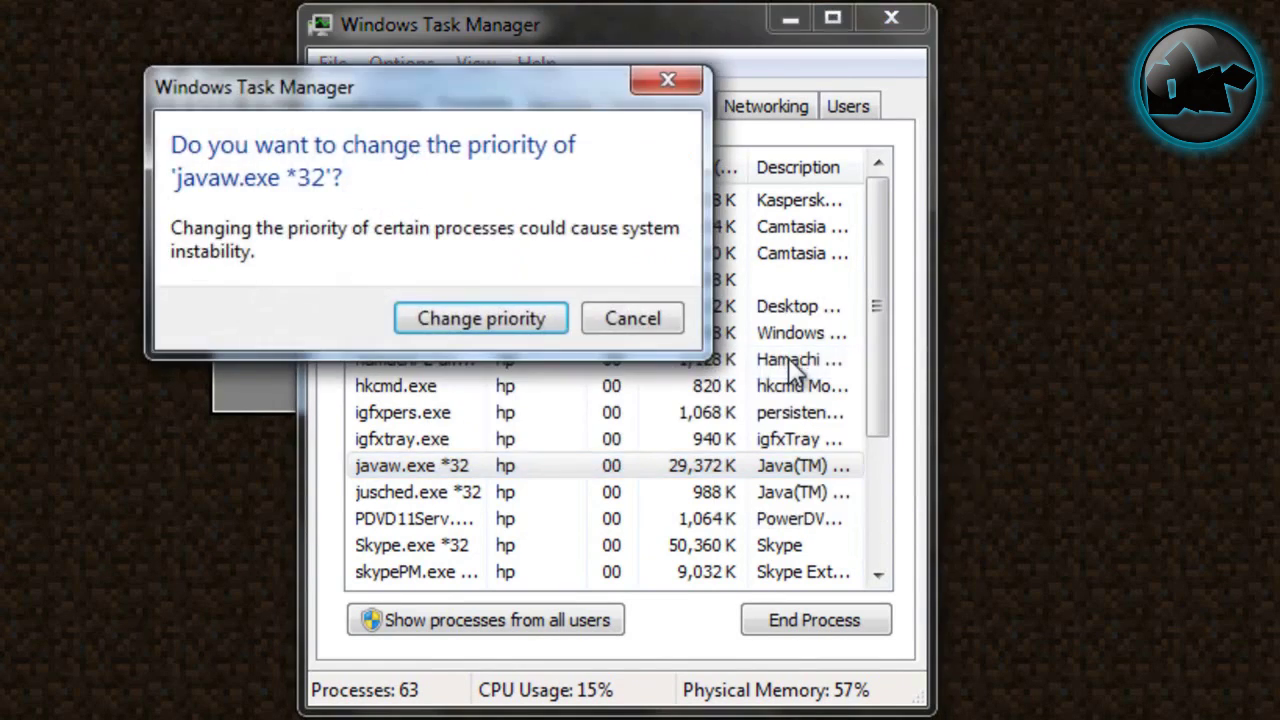
{"action": "left_click", "coordinate": [507, 316]}
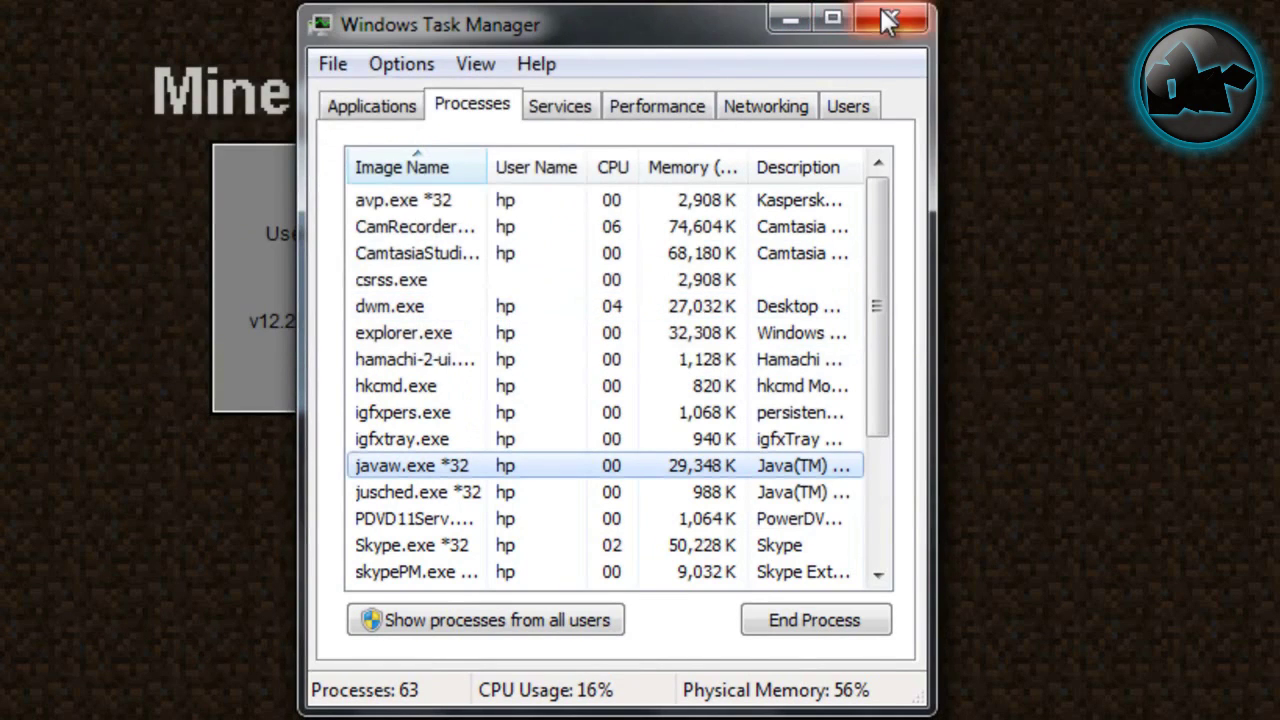
{"action": "left_click", "coordinate": [790, 22]}
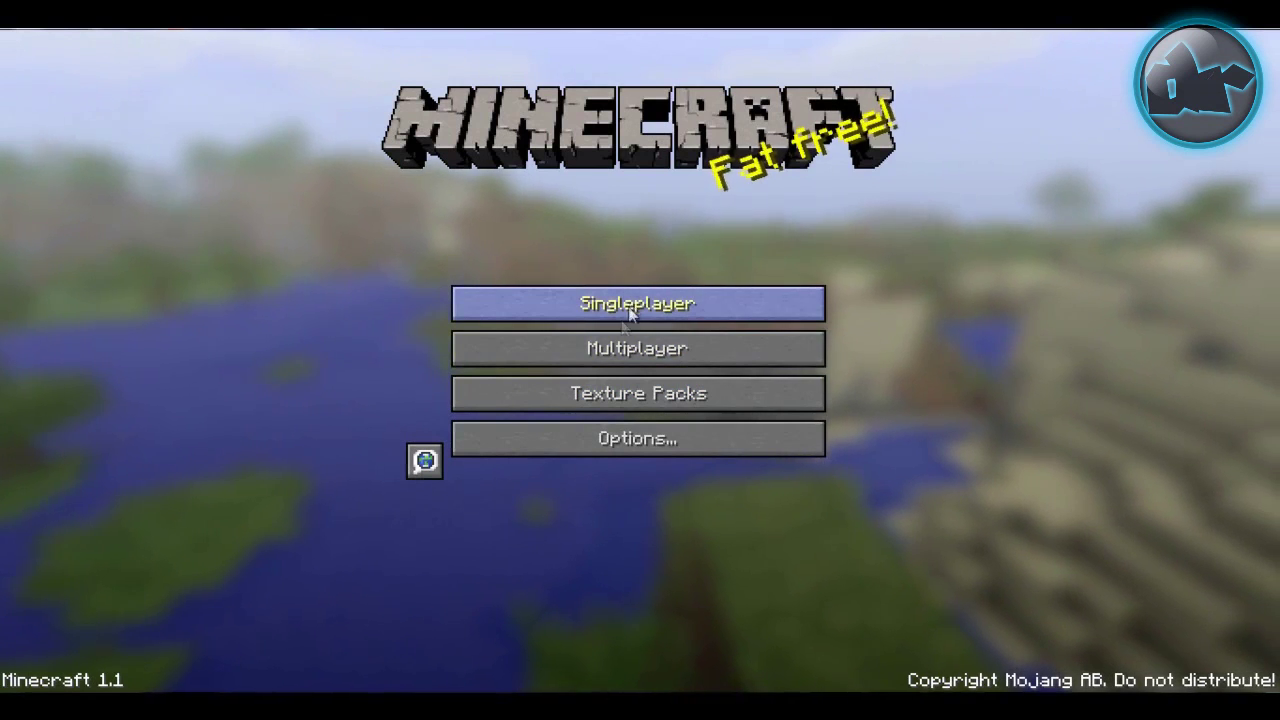
Step: Open the video settings from Minecraft's main screen and set Graphics to Fast
{"action": "left_click", "coordinate": [614, 437]}
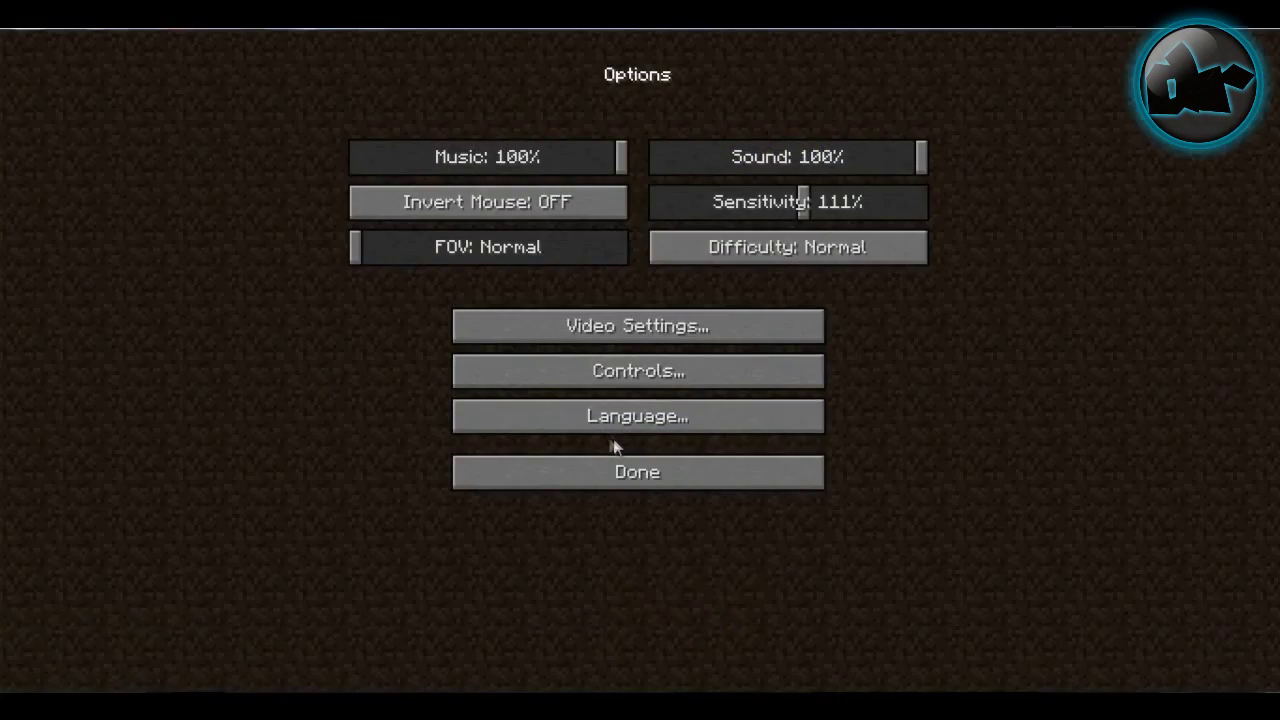
{"action": "left_click", "coordinate": [637, 334]}
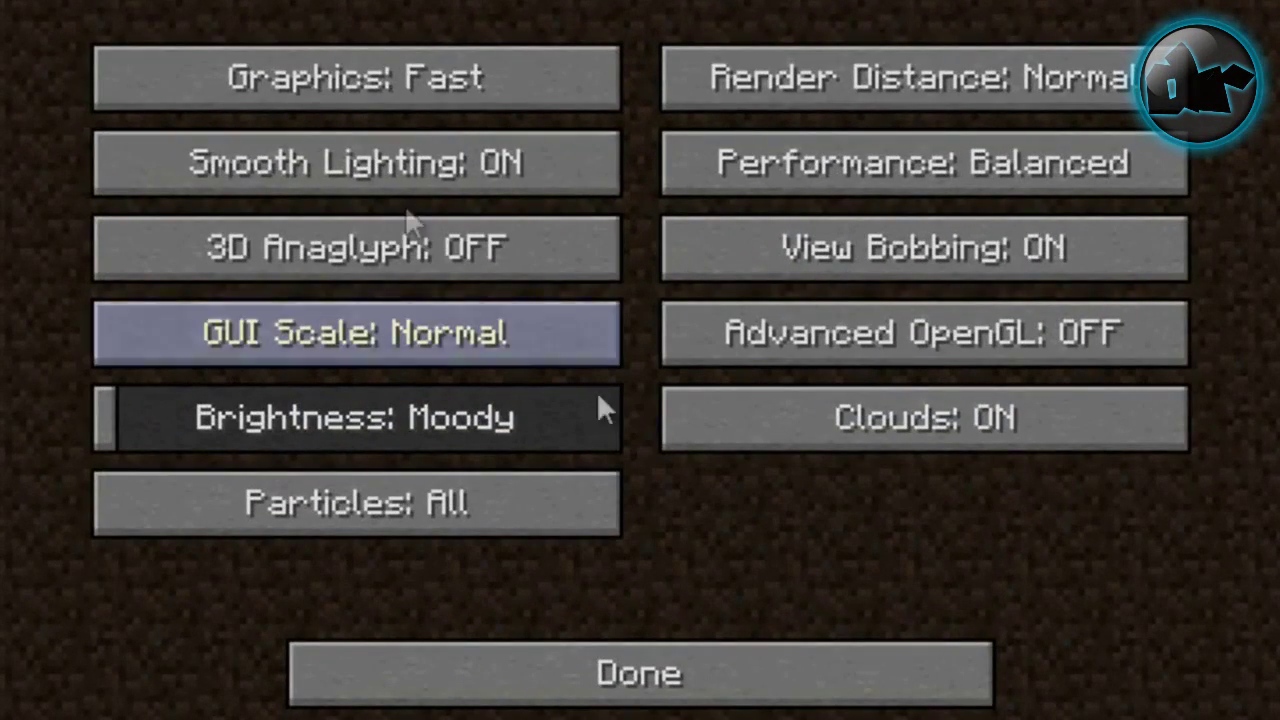
{"action": "left_click", "coordinate": [453, 79]}
{"action": "left_click", "coordinate": [453, 79]}
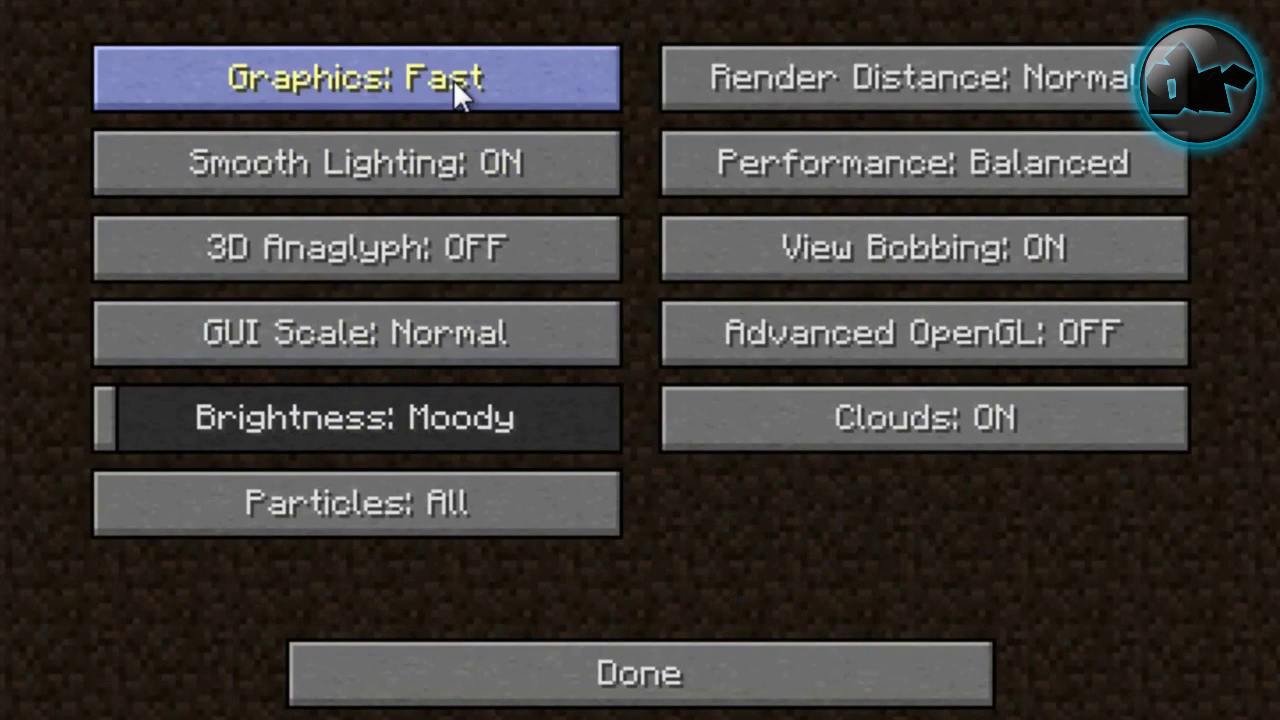
Step: Cycle Render Distance through Short, Tiny and Far back to Normal, and toggle Smooth Lighting off and back ON
{"action": "left_click", "coordinate": [774, 86]}
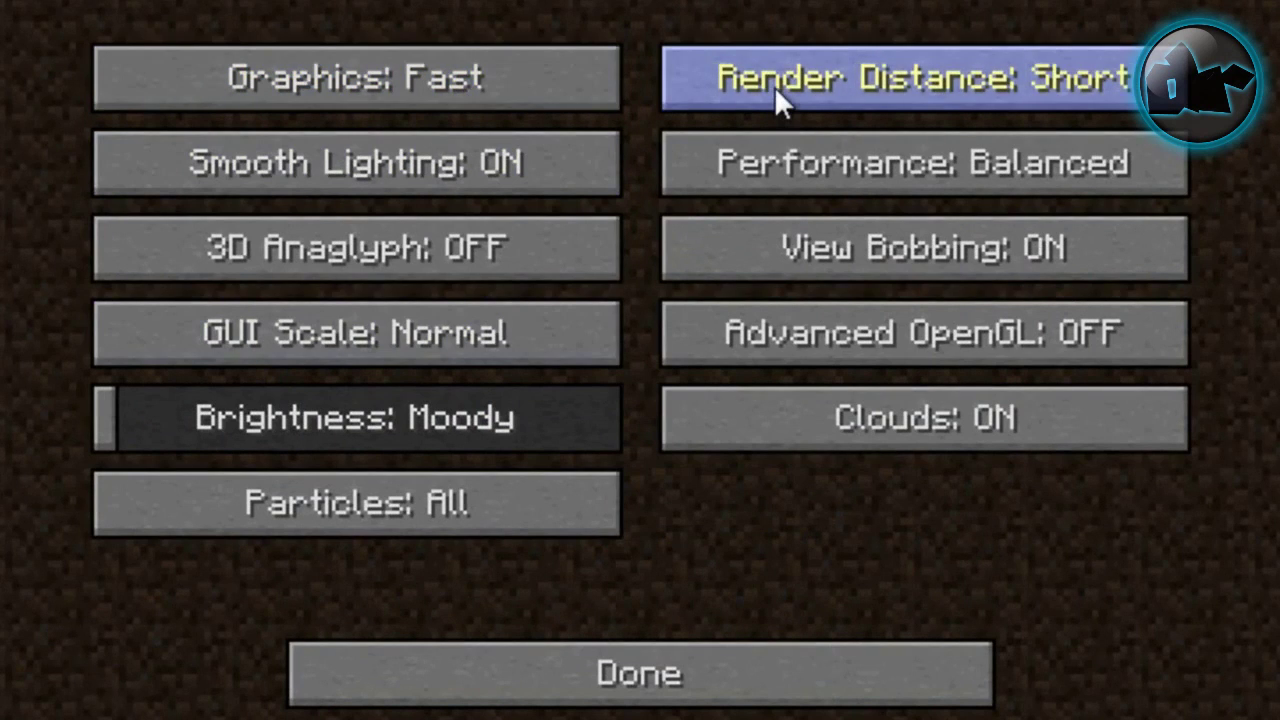
{"action": "left_click", "coordinate": [774, 86]}
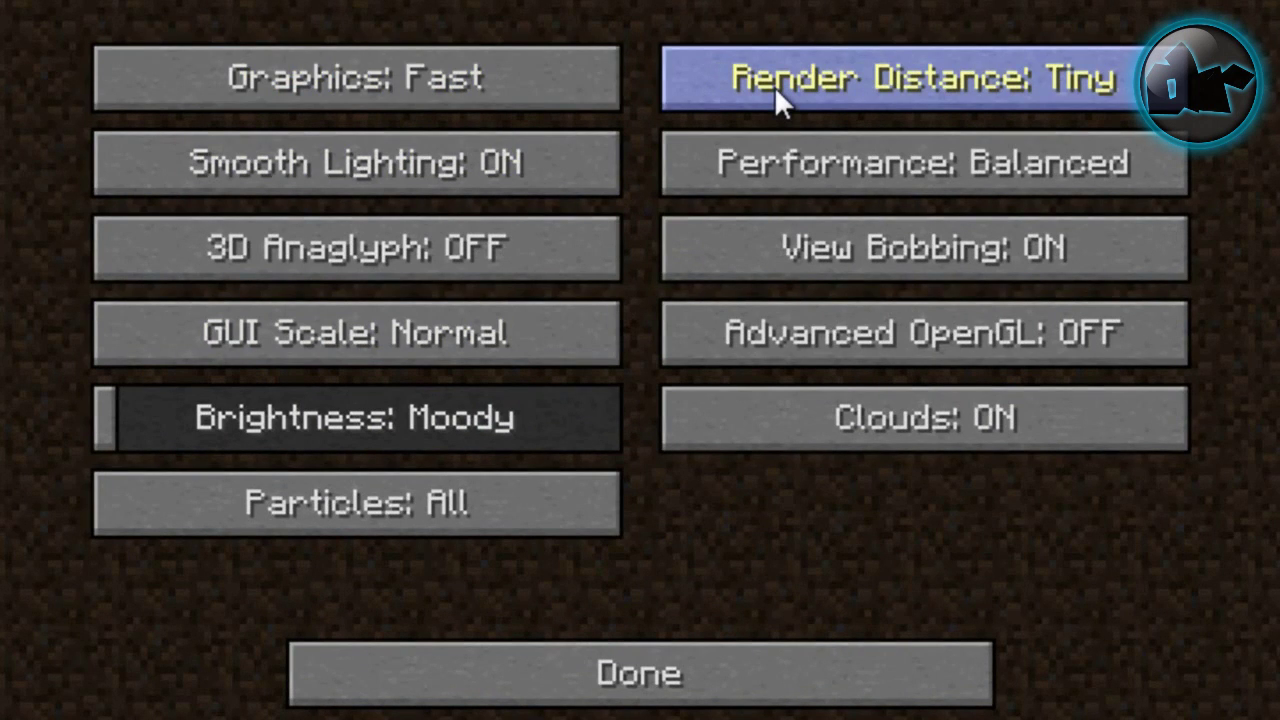
{"action": "left_click", "coordinate": [774, 86]}
{"action": "left_click", "coordinate": [774, 86]}
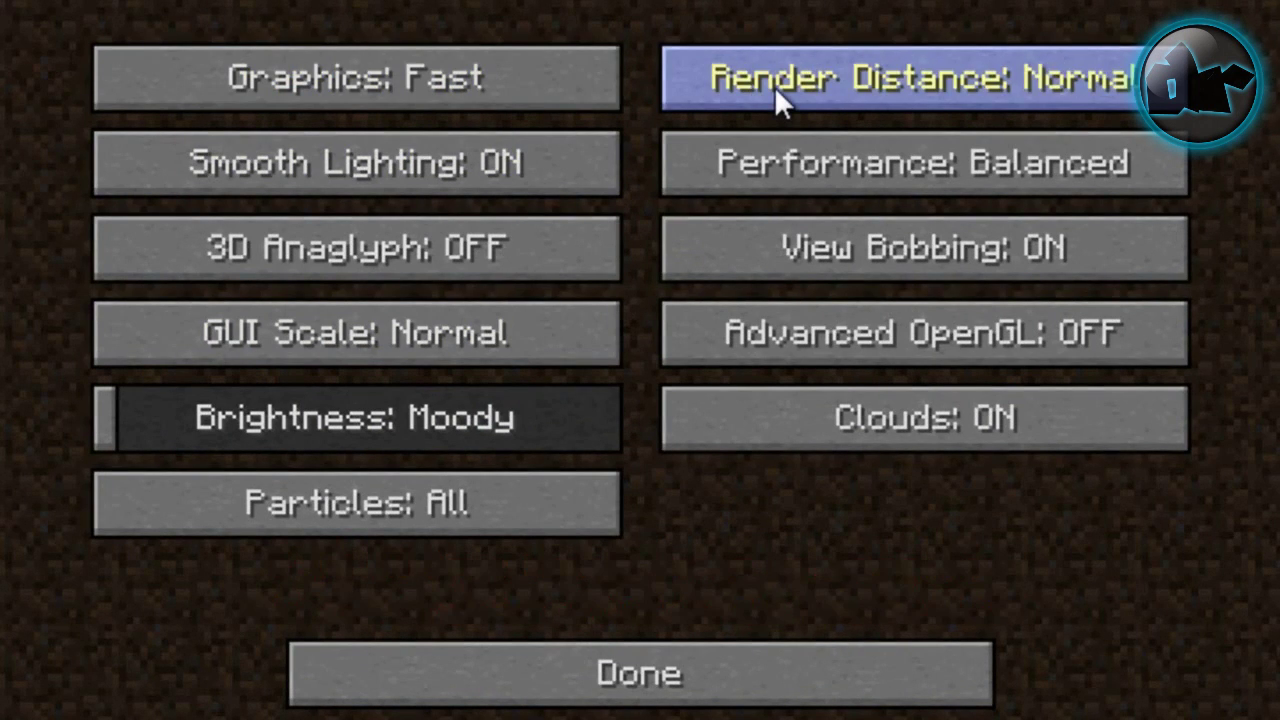
{"action": "left_click", "coordinate": [774, 86]}
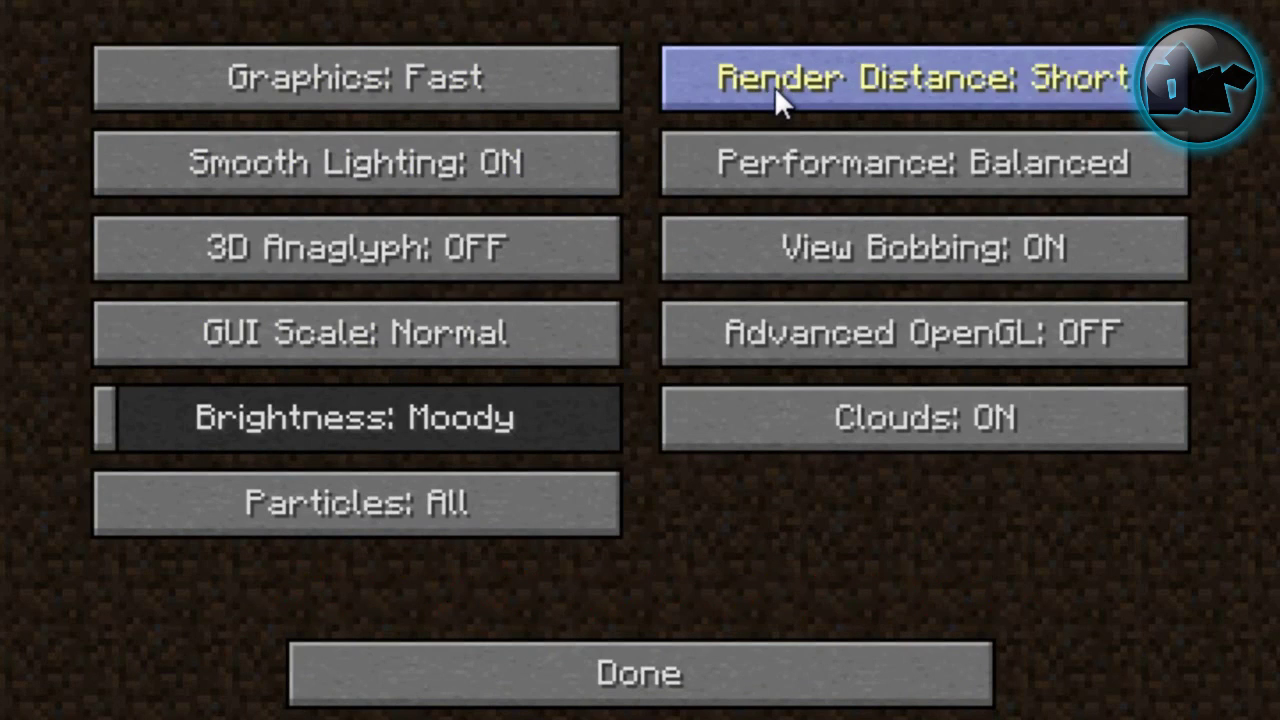
{"action": "left_click", "coordinate": [774, 86]}
{"action": "left_click", "coordinate": [774, 86]}
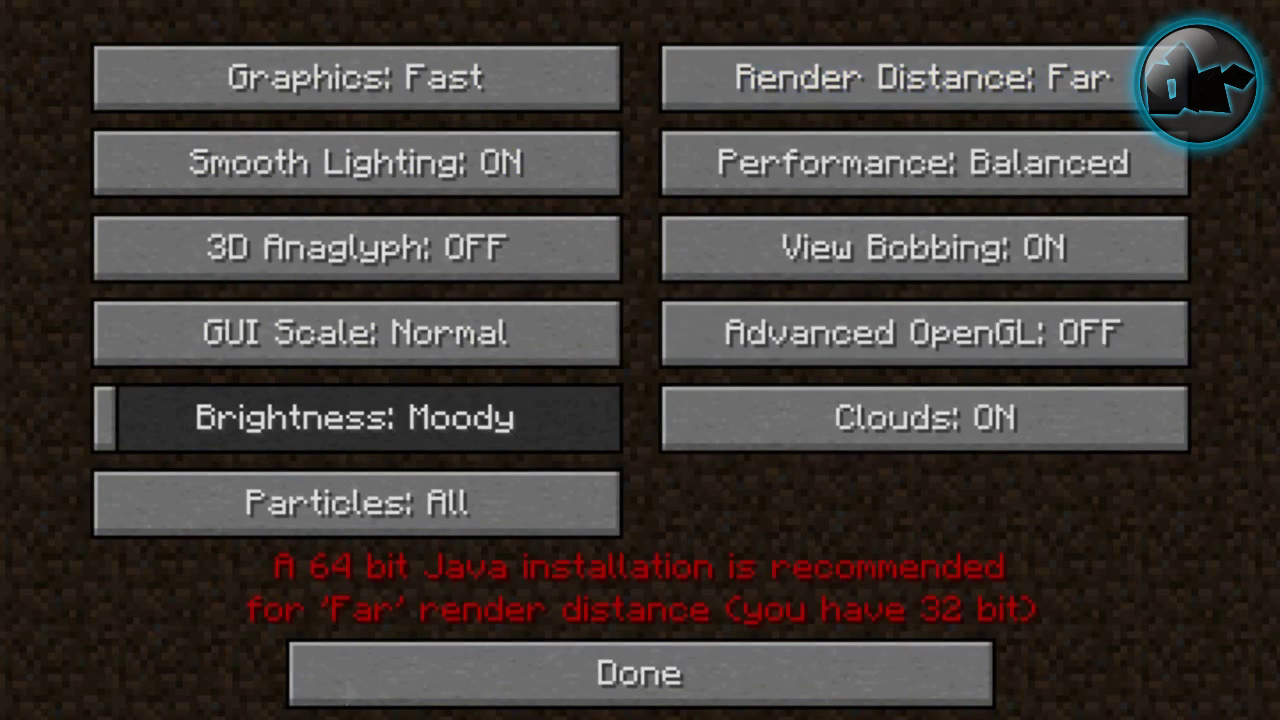
{"action": "left_click", "coordinate": [950, 78]}
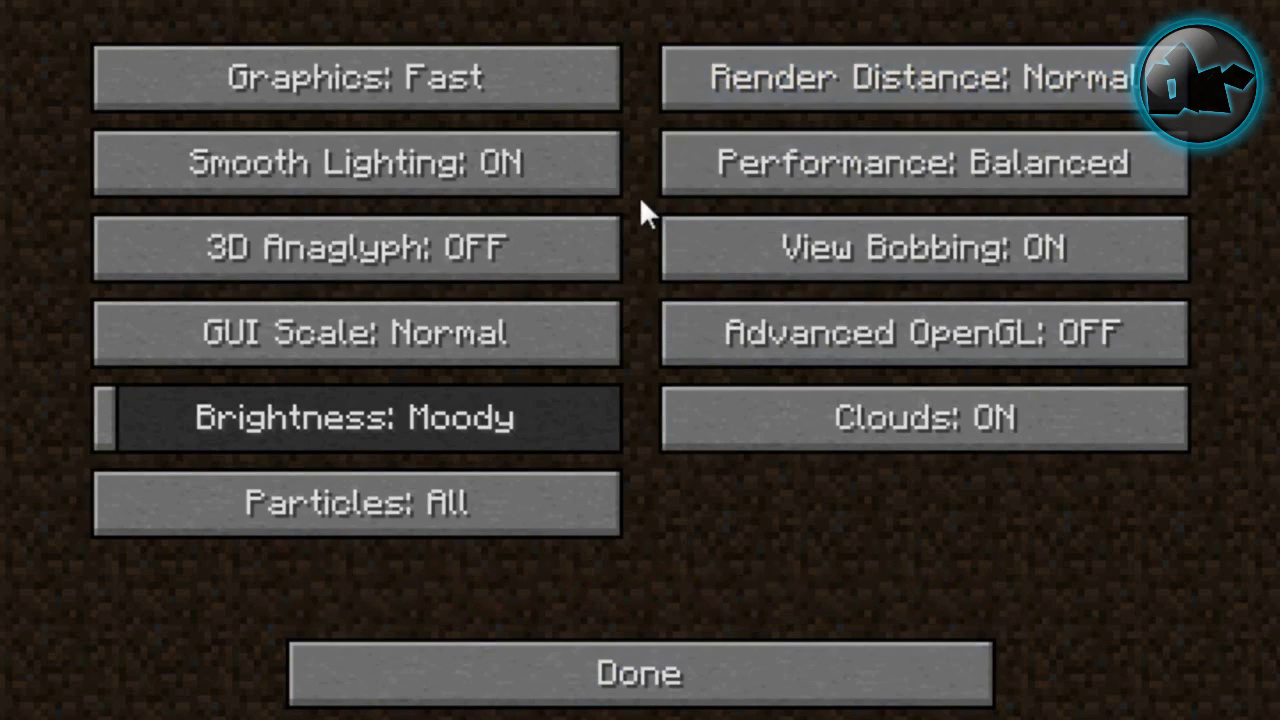
{"action": "left_click", "coordinate": [455, 165]}
{"action": "left_click", "coordinate": [455, 160]}
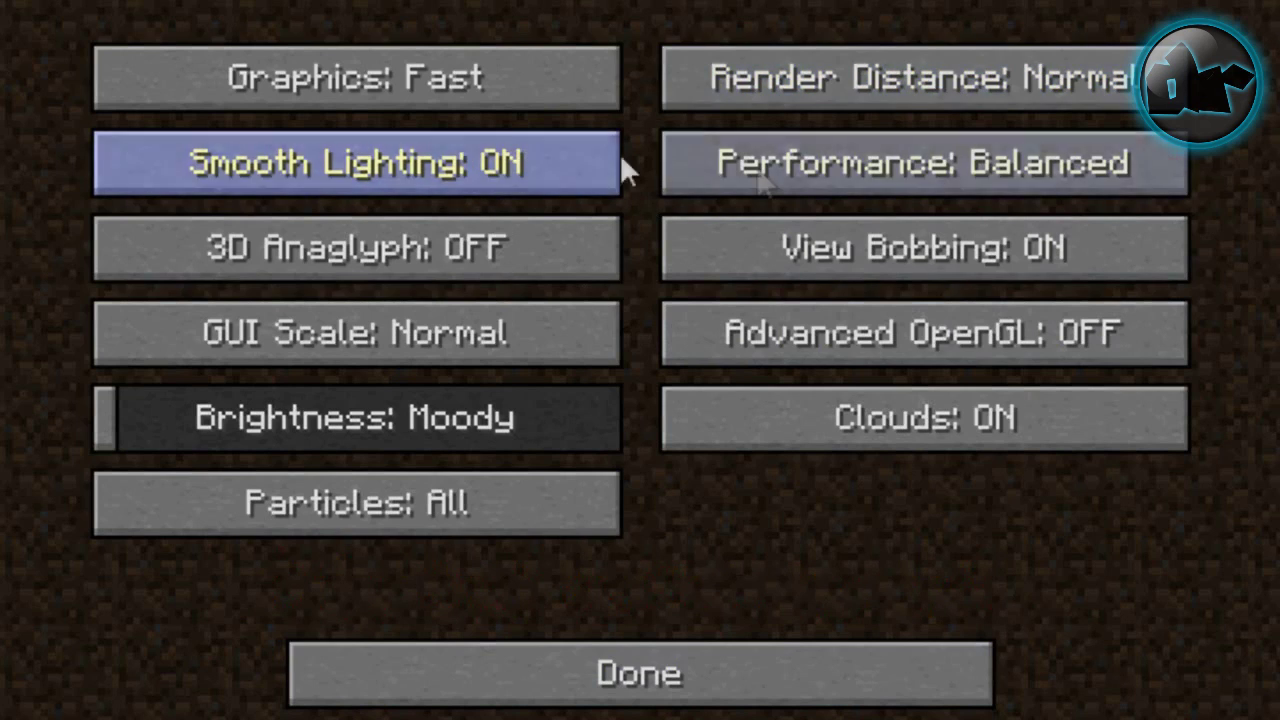
Step: Cycle through the Performance options and set Performance to Max FPS
{"action": "left_click", "coordinate": [770, 170]}
{"action": "left_click", "coordinate": [769, 166]}
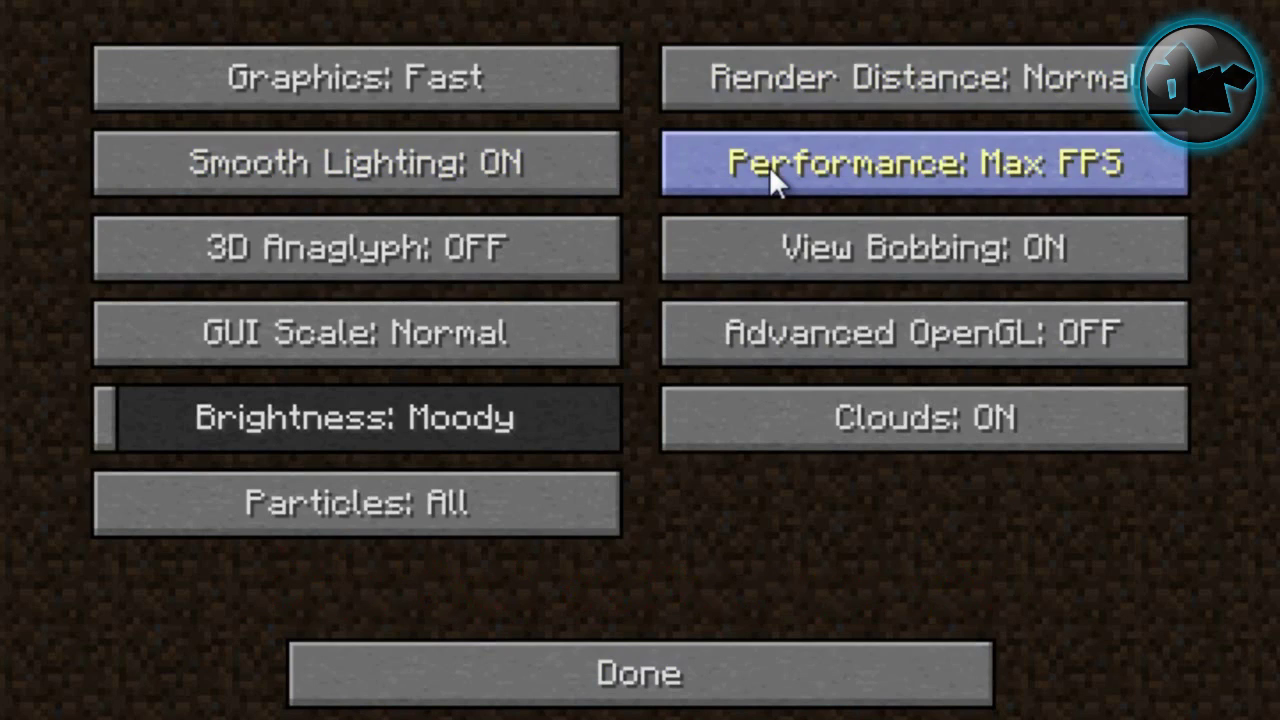
{"action": "left_click", "coordinate": [769, 166]}
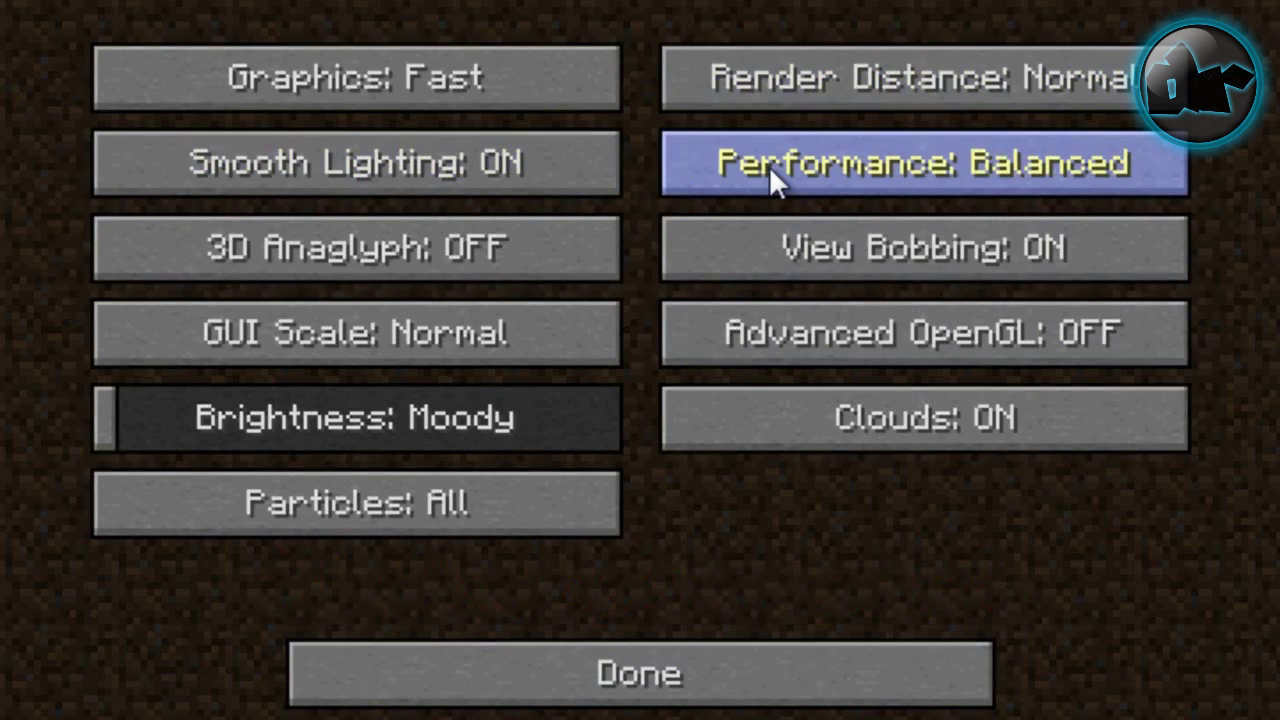
{"action": "left_click", "coordinate": [769, 166]}
{"action": "left_click", "coordinate": [769, 166]}
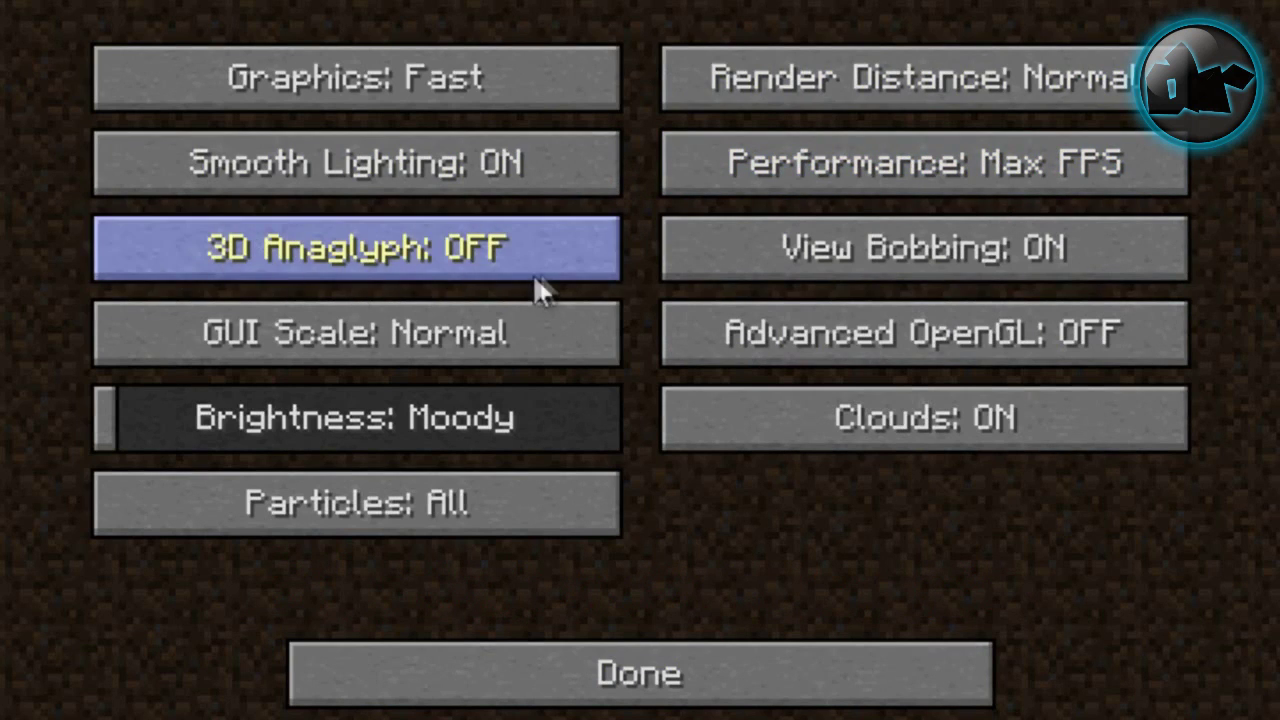
Step: Try the View Bobbing, Particles and Brightness options, returning them to ON, All and Moody
{"action": "left_click", "coordinate": [812, 258]}
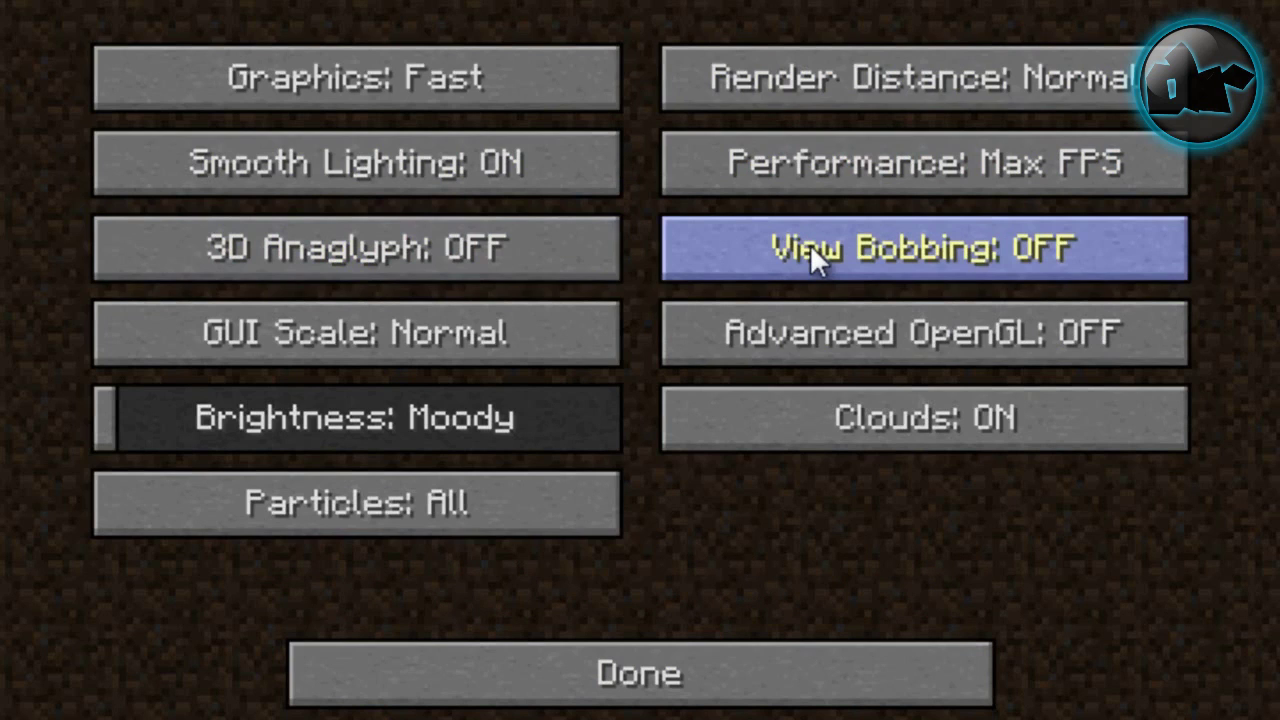
{"action": "left_click", "coordinate": [810, 248]}
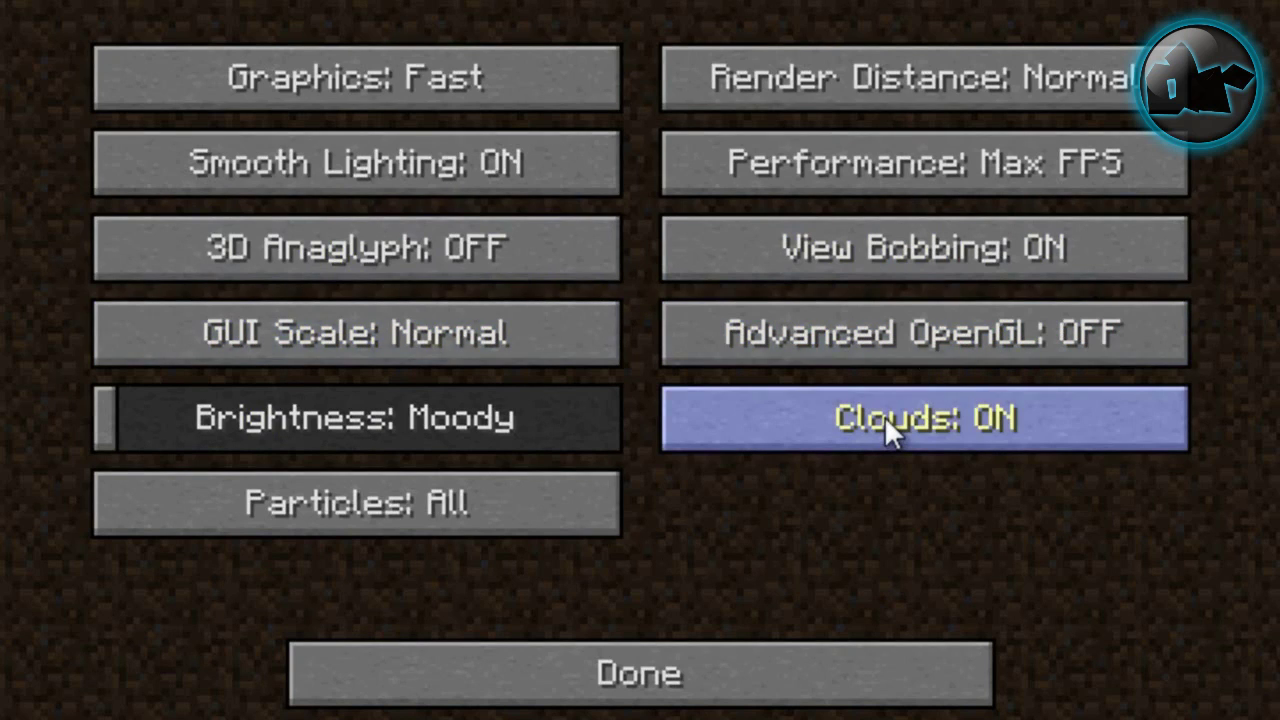
{"action": "left_click", "coordinate": [441, 518]}
{"action": "left_click", "coordinate": [441, 518]}
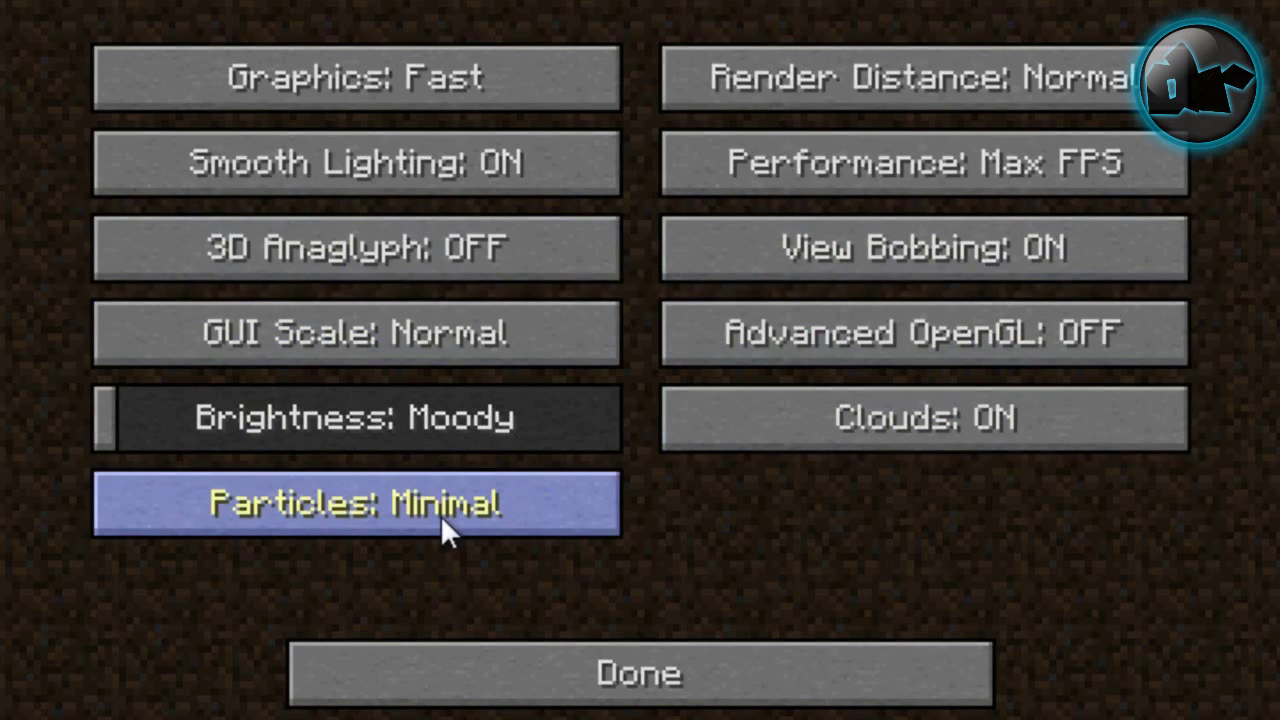
{"action": "left_click", "coordinate": [441, 518]}
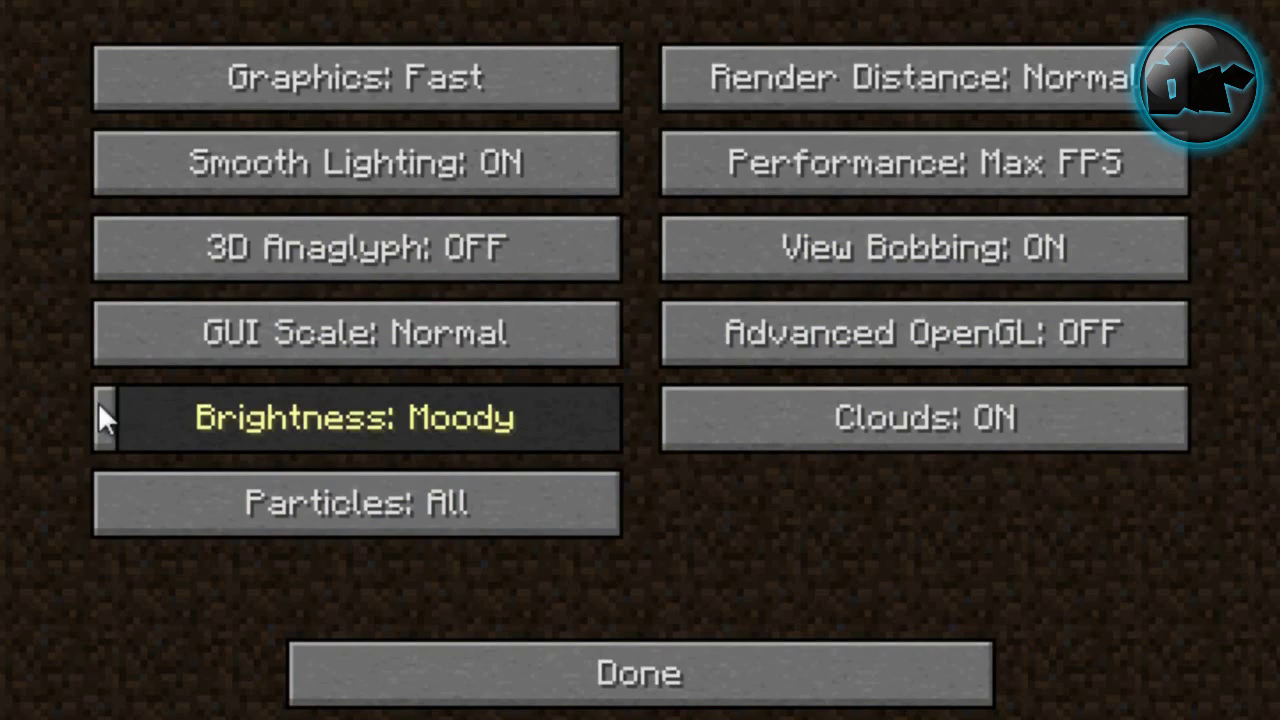
{"action": "mouse_move", "coordinate": [98, 418]}
{"action": "left_mouse_down"}
{"action": "mouse_move", "coordinate": [529, 508]}
{"action": "mouse_move", "coordinate": [80, 430]}
{"action": "left_mouse_up"}
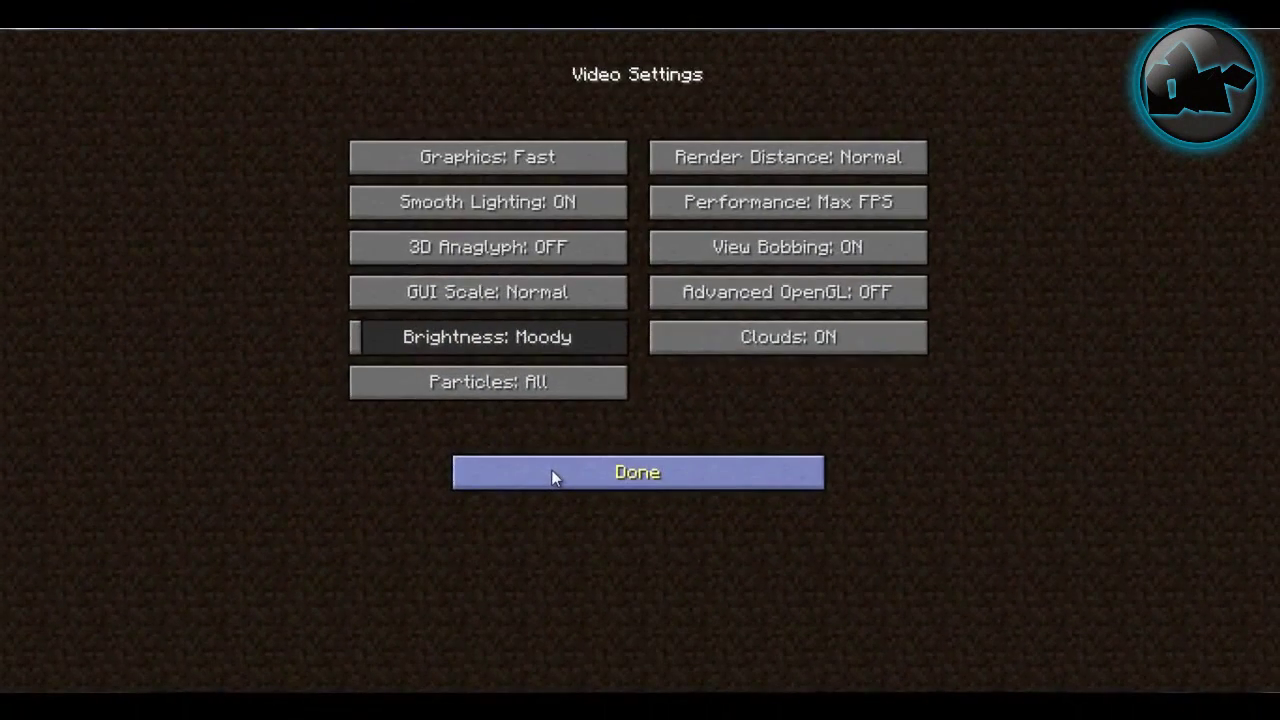
Step: Close the options, load the singleplayer world "rigit", and equip the diamond sword next to the stone block
{"action": "left_click", "coordinate": [482, 655]}
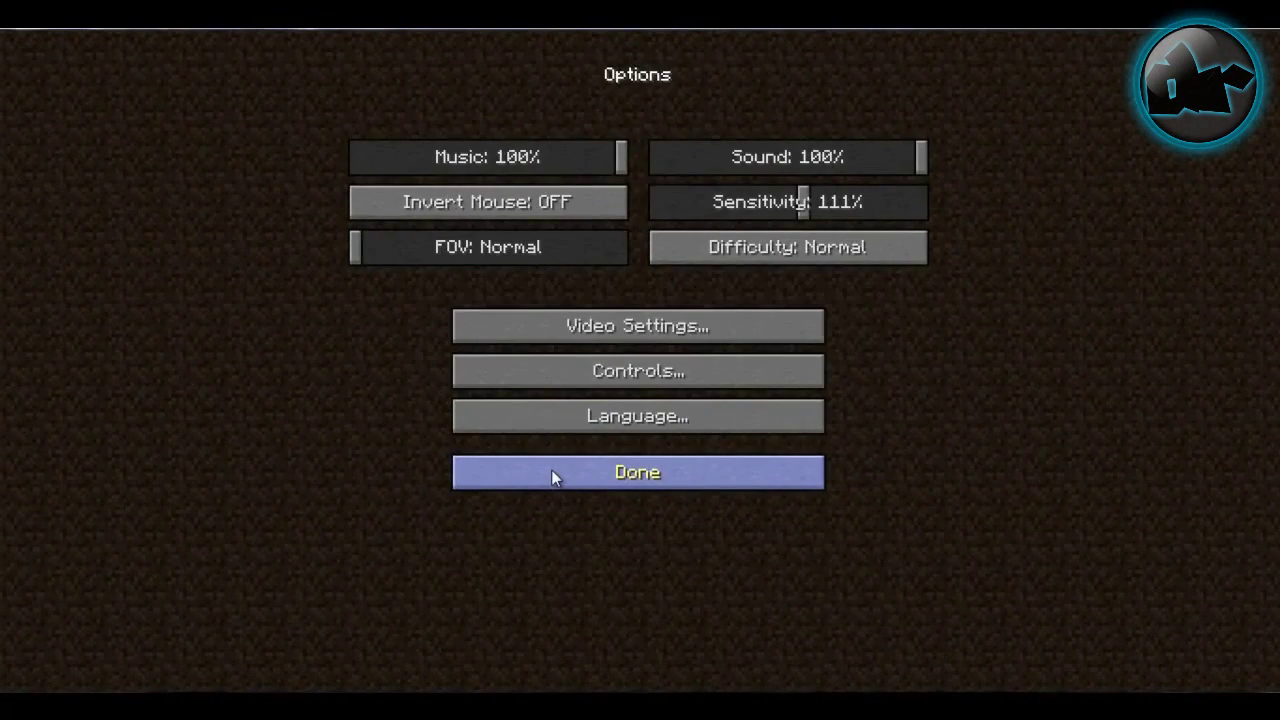
{"action": "left_click", "coordinate": [553, 476]}
{"action": "left_click", "coordinate": [641, 295]}
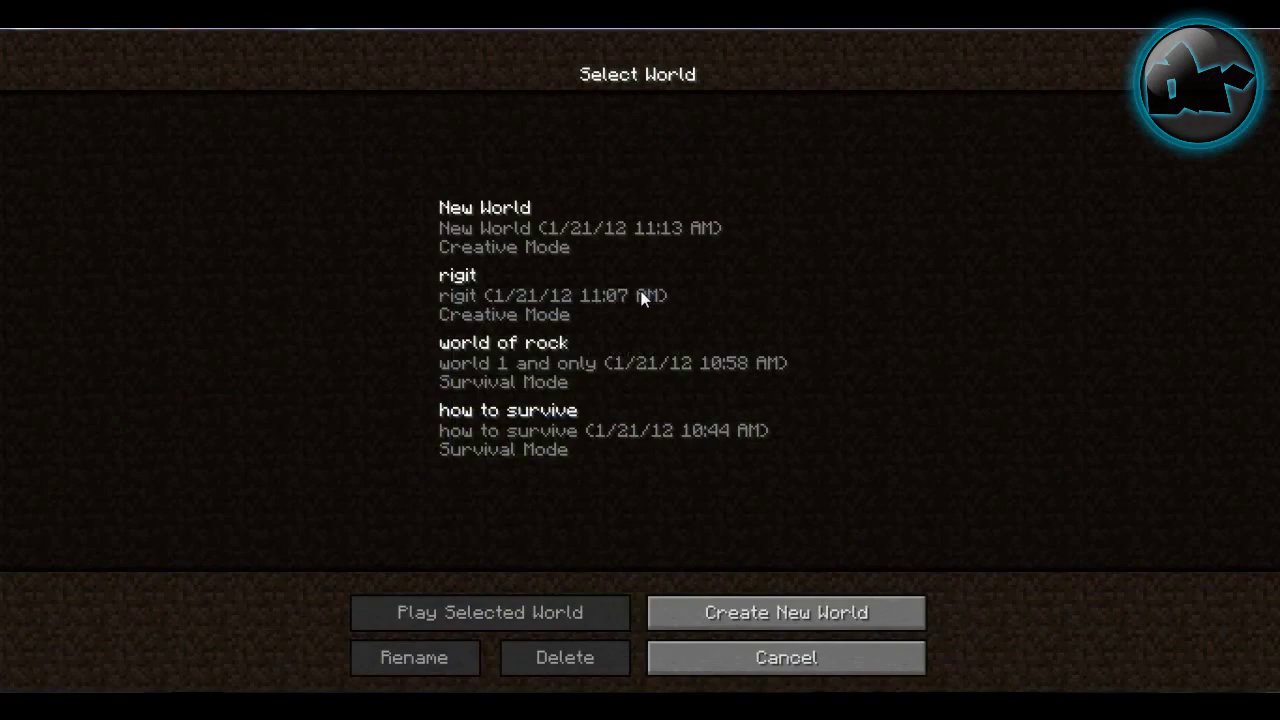
{"action": "left_click", "coordinate": [533, 285]}
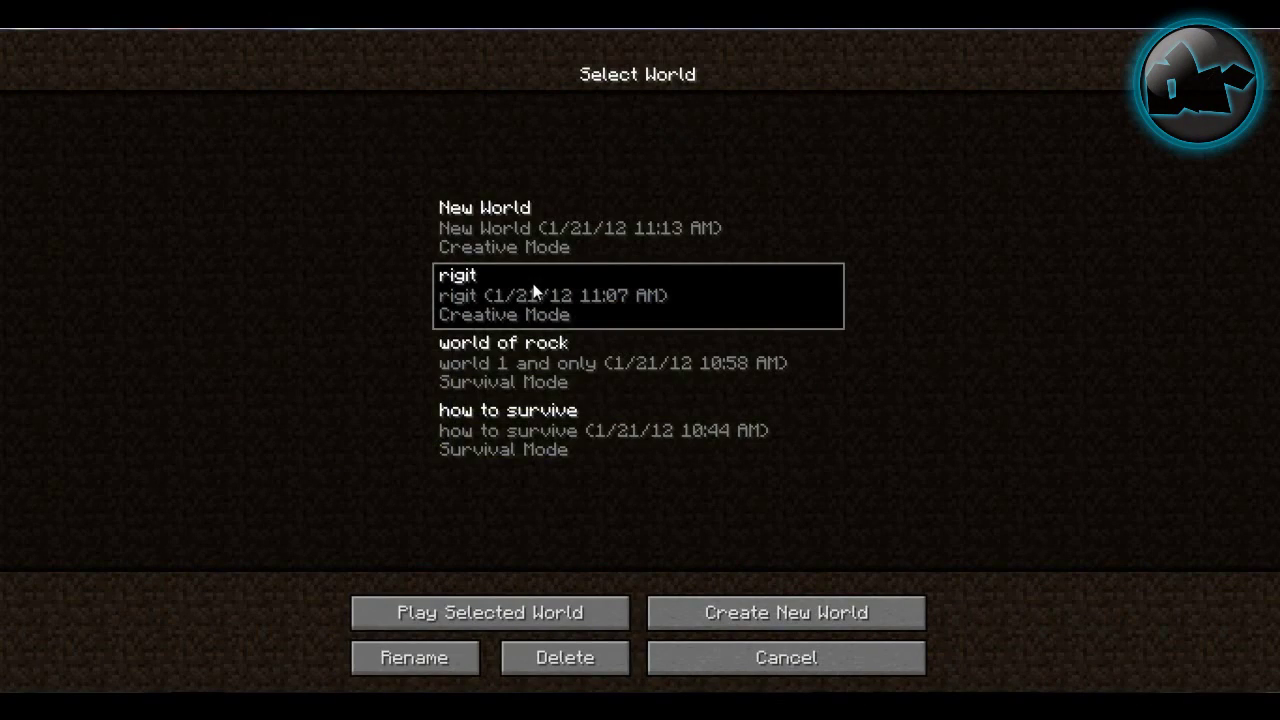
{"action": "left_click", "coordinate": [533, 283]}
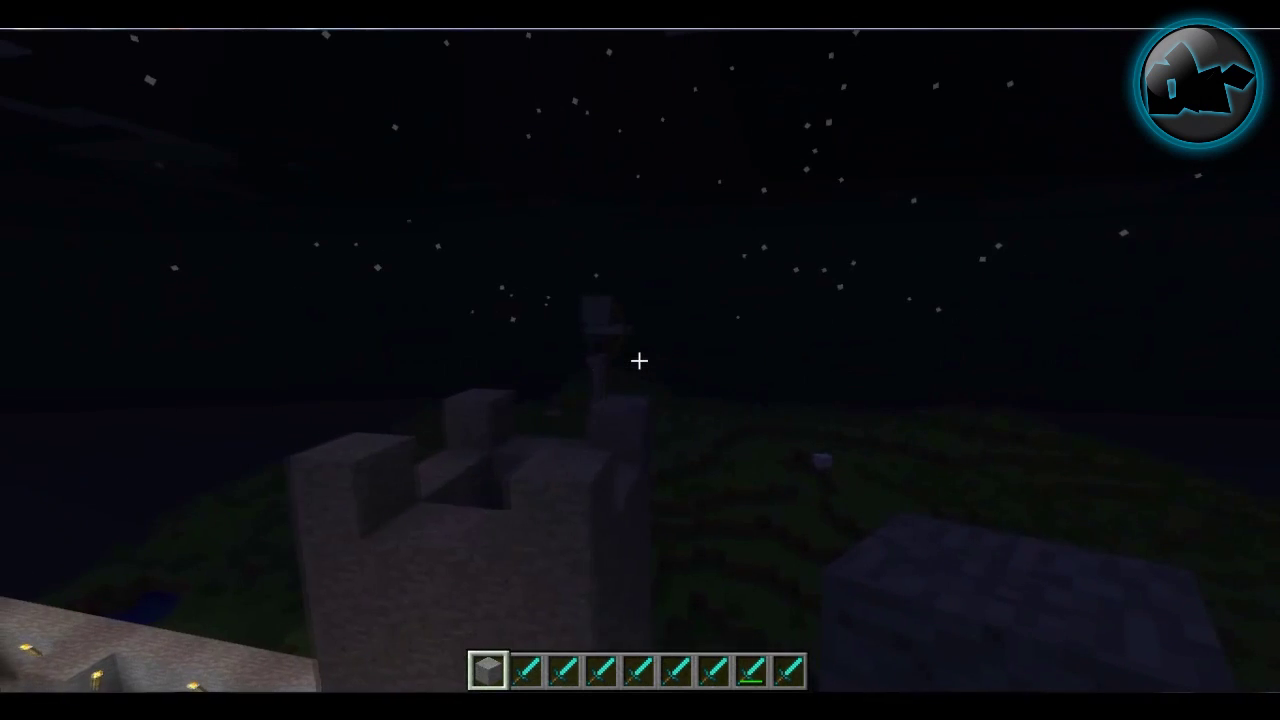
{"action": "scroll", "coordinate": [640, 360], "scroll_direction": "down", "scroll_amount": 1}
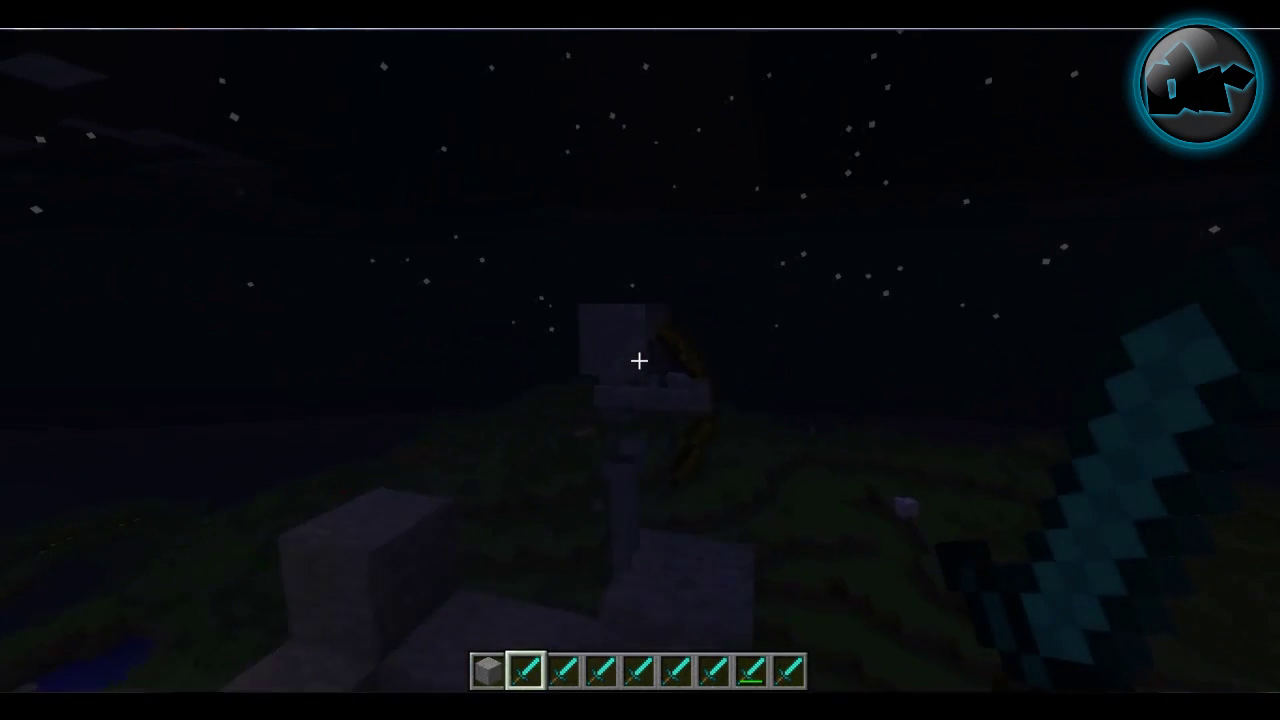